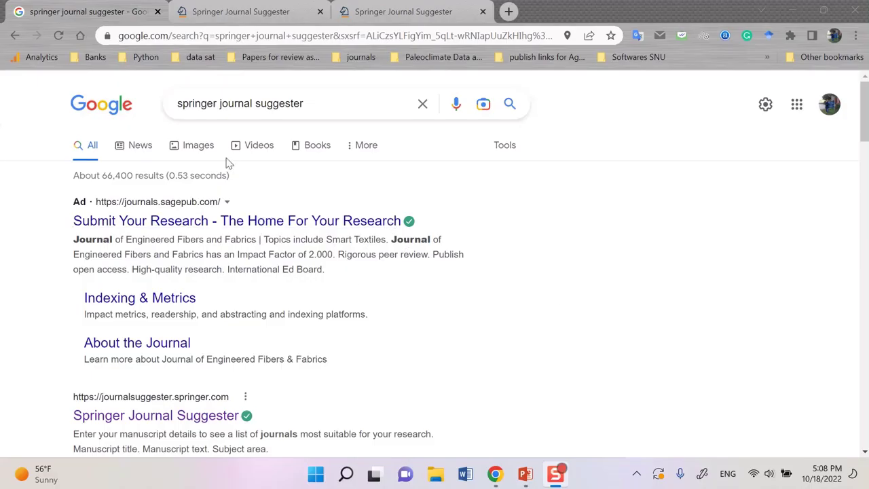
Step: Open the Springer Journal Suggester site from the Google search results
triple_click(181, 106)
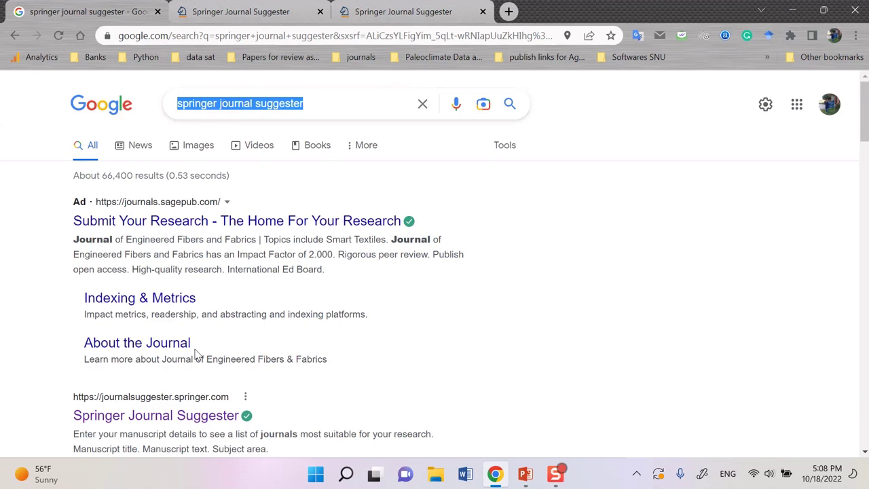
scroll(196, 353, "down", 2)
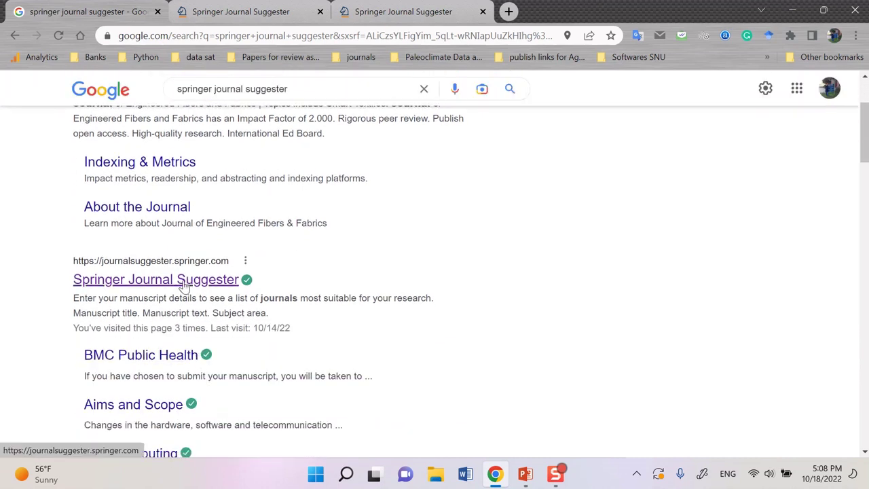
left_click(184, 285)
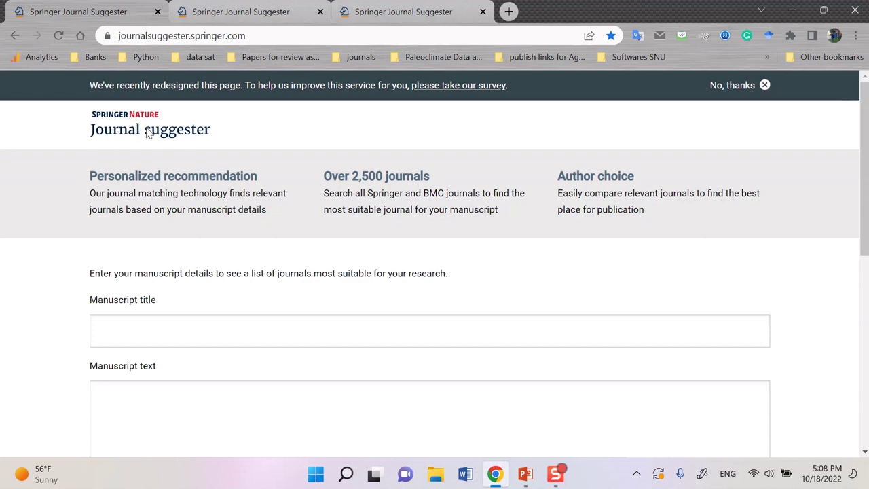
Step: Examine the manuscript title, manuscript text and subject area fields of the blank suggestion form
scroll(197, 370, "down", 1)
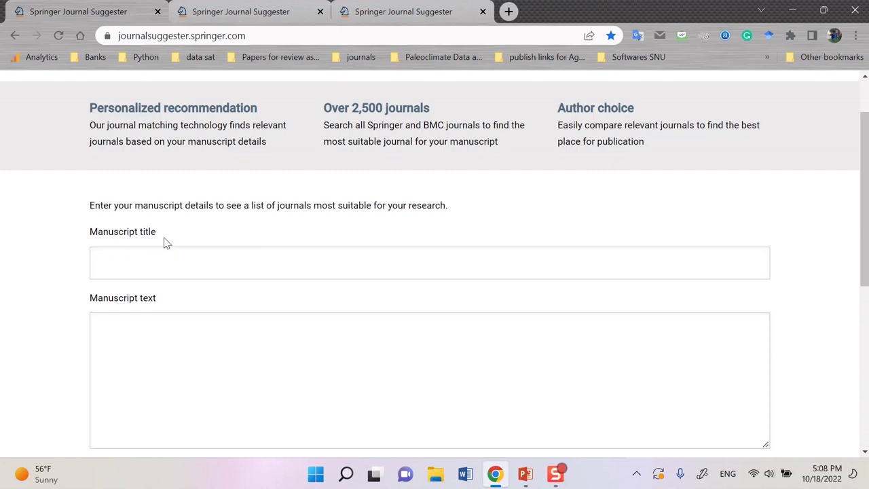
left_click_drag(160, 234, 87, 233)
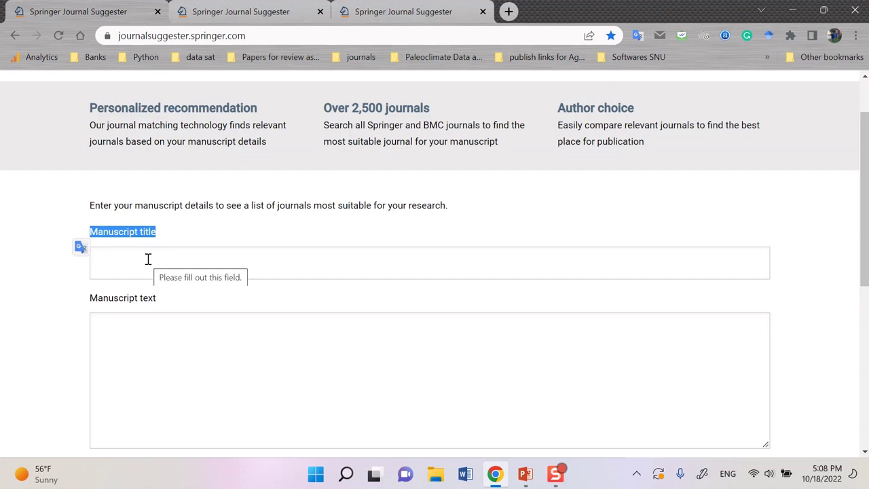
left_click(165, 300)
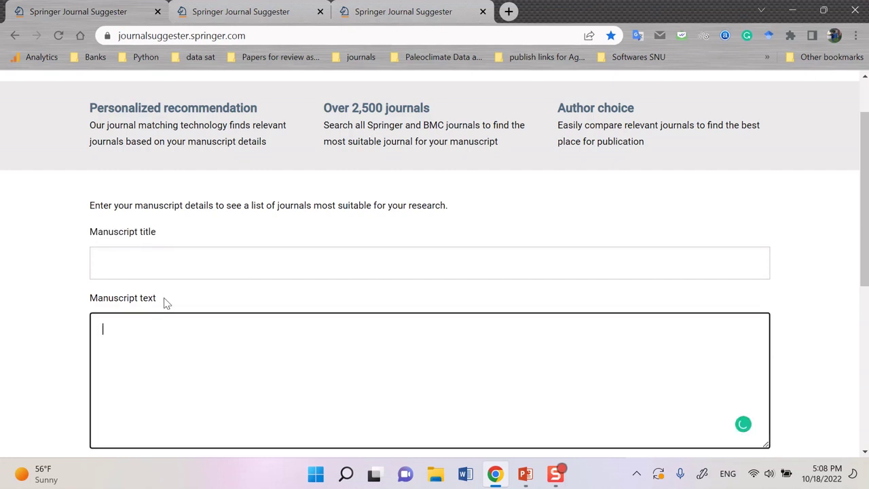
left_click_drag(165, 301, 87, 304)
scroll(206, 345, "down", 4)
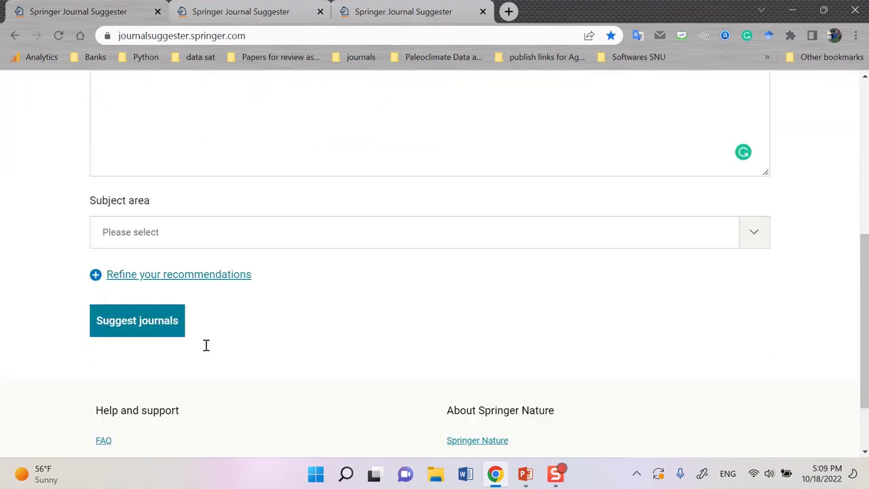
left_click_drag(169, 210, 77, 201)
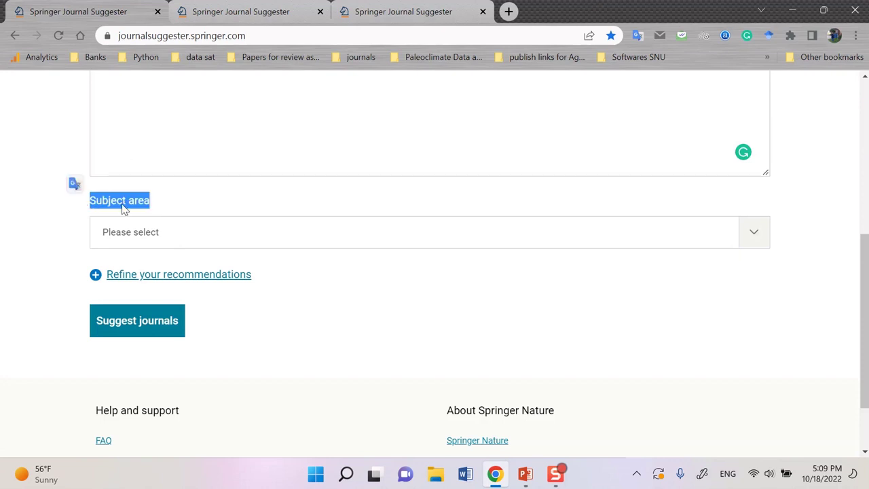
Step: Look through the available subject areas in the blank form without choosing one
left_click(749, 236)
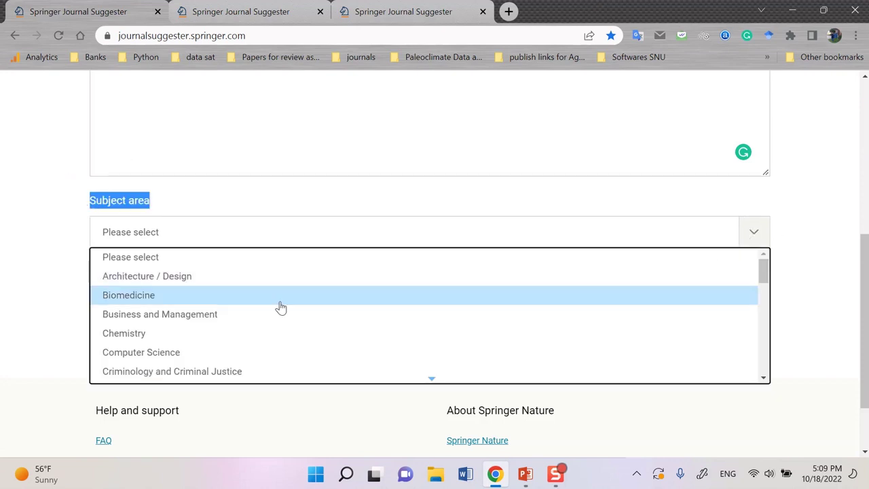
scroll(230, 291, "down", 5)
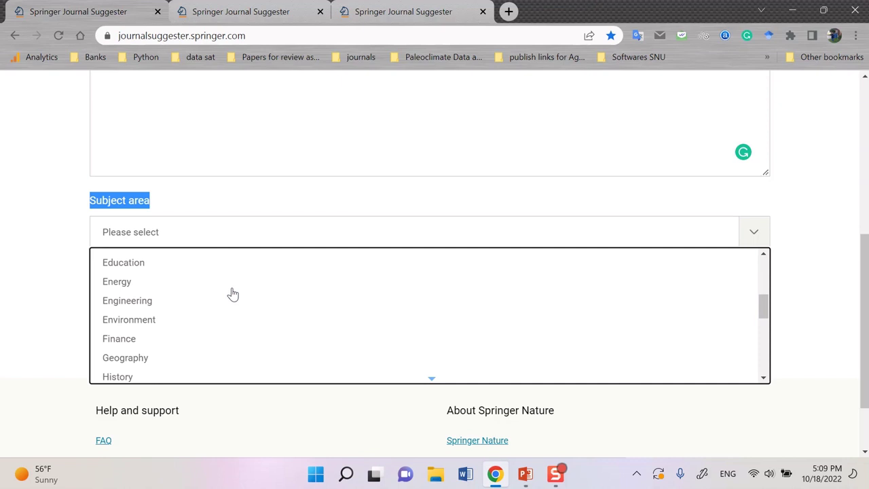
scroll(232, 293, "down", 2)
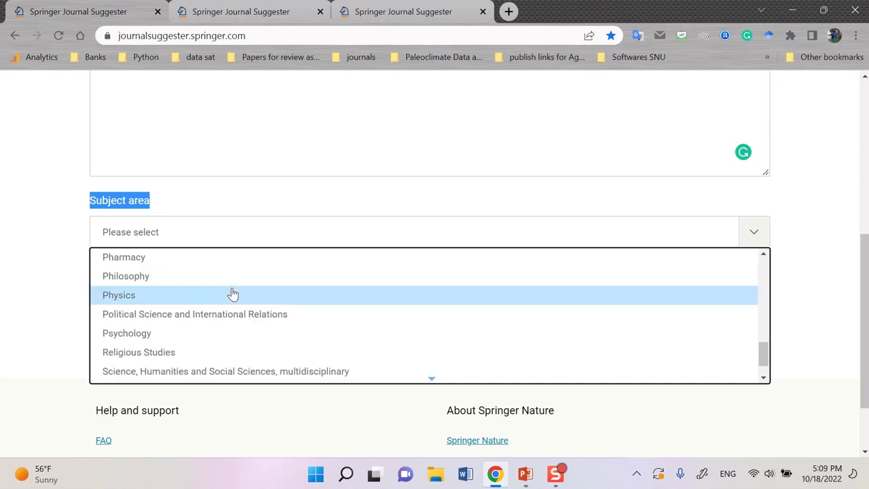
scroll(232, 293, "up", 4)
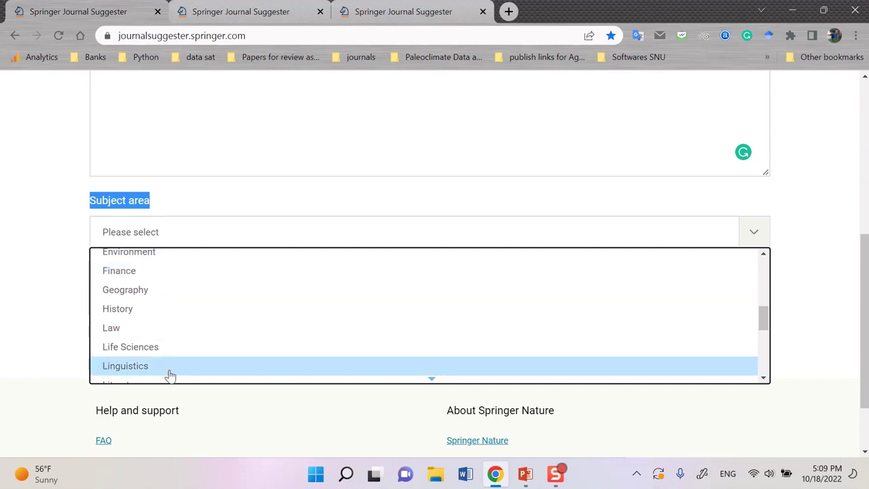
left_click(61, 271)
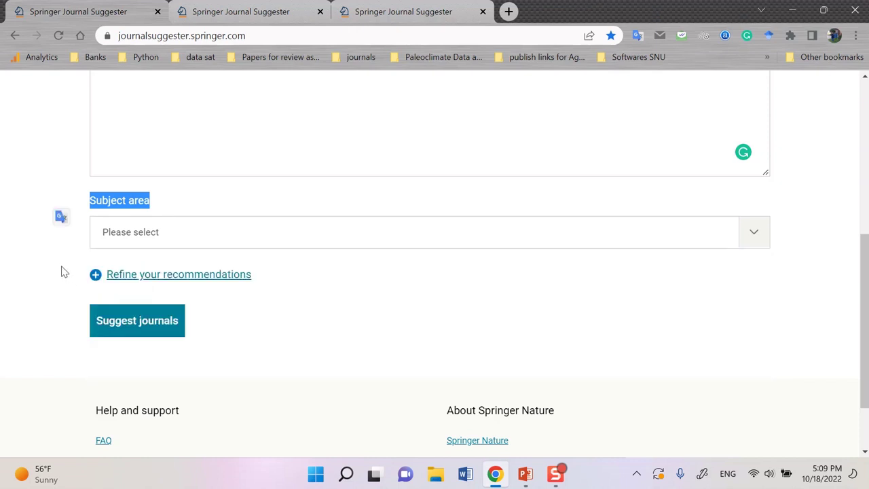
Step: Expand the recommendation refinements and examine the impact factor, acceptance rate, first decision time, indexing services and journal view options
left_click(160, 277)
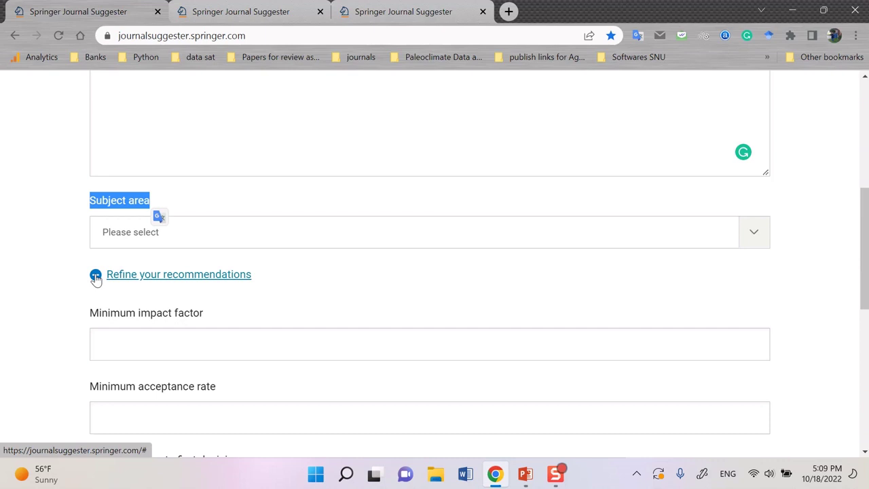
scroll(251, 297, "down", 1)
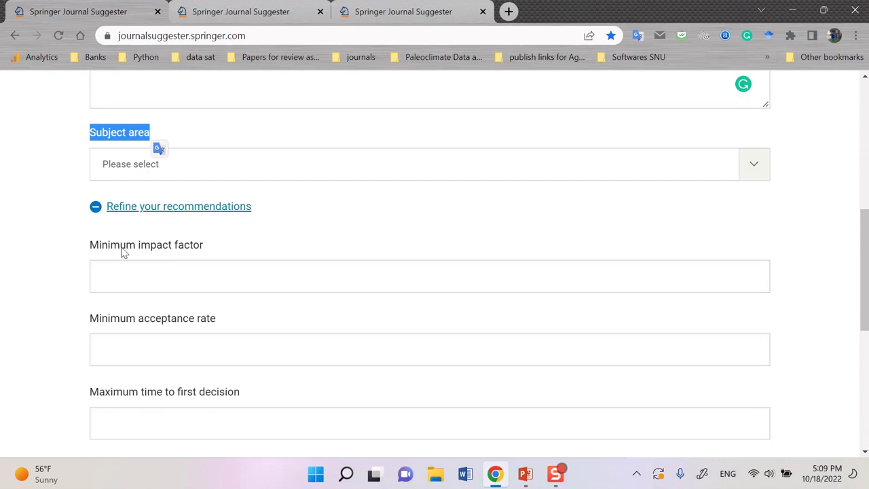
left_click(178, 276)
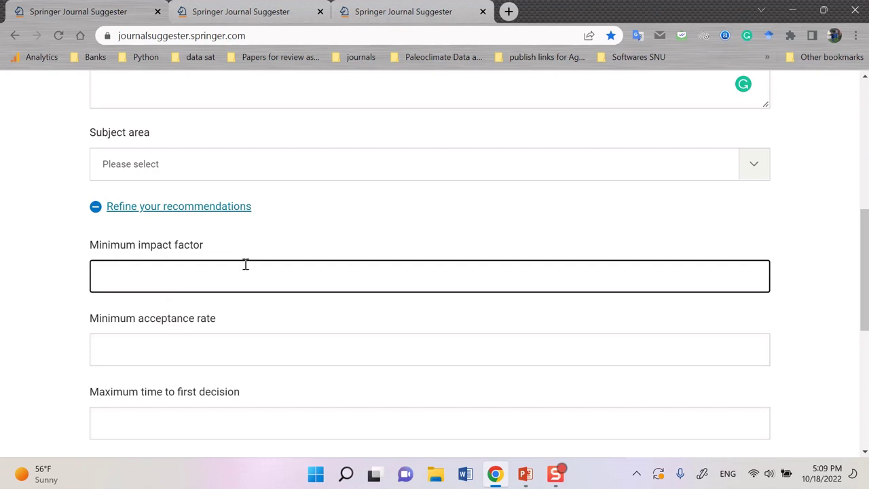
scroll(244, 266, "down", 2)
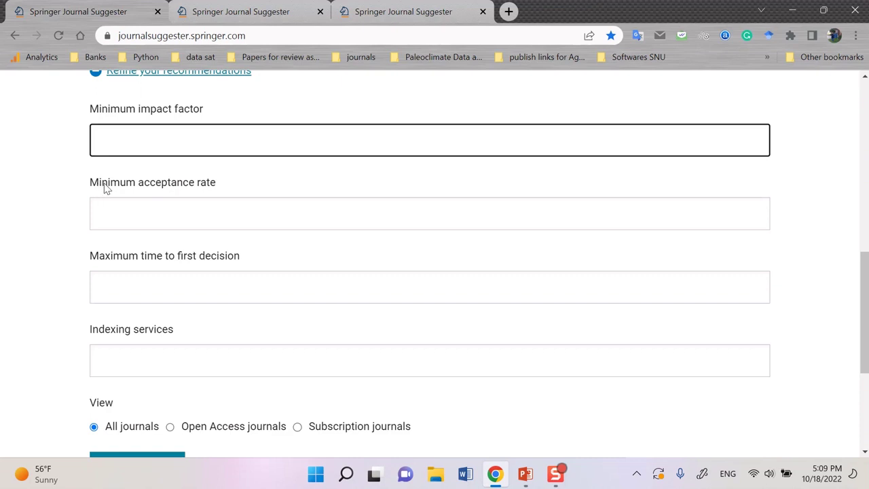
left_click_drag(92, 186, 229, 186)
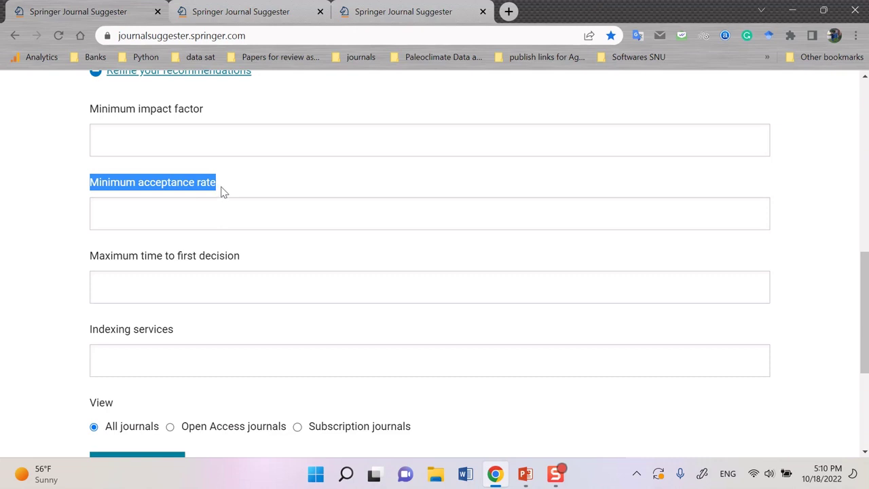
left_click(251, 261)
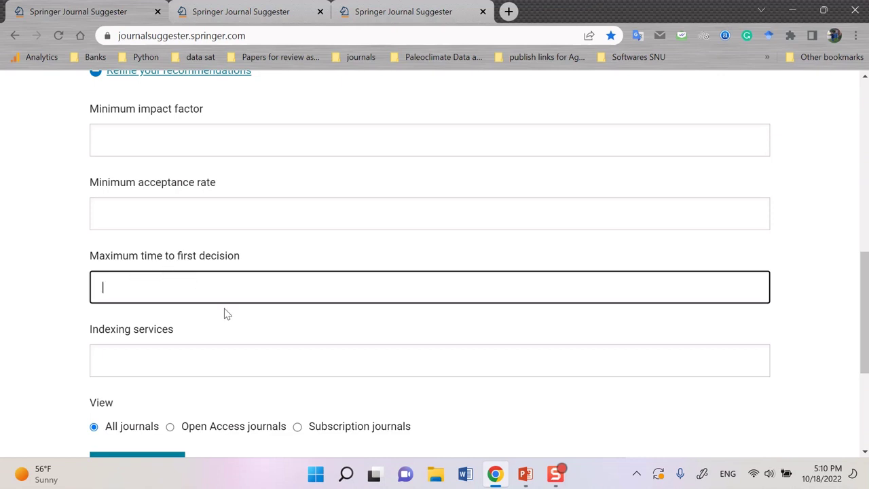
scroll(226, 313, "down", 1)
left_click(177, 291)
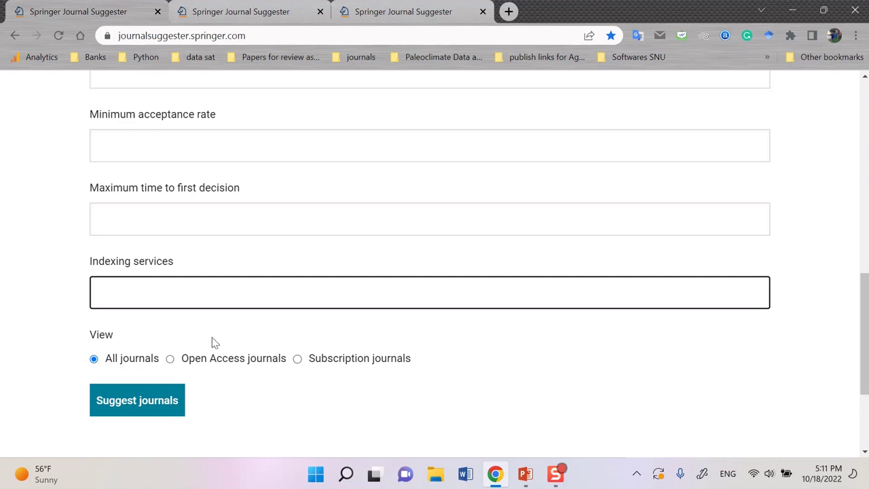
scroll(278, 386, "down", 1)
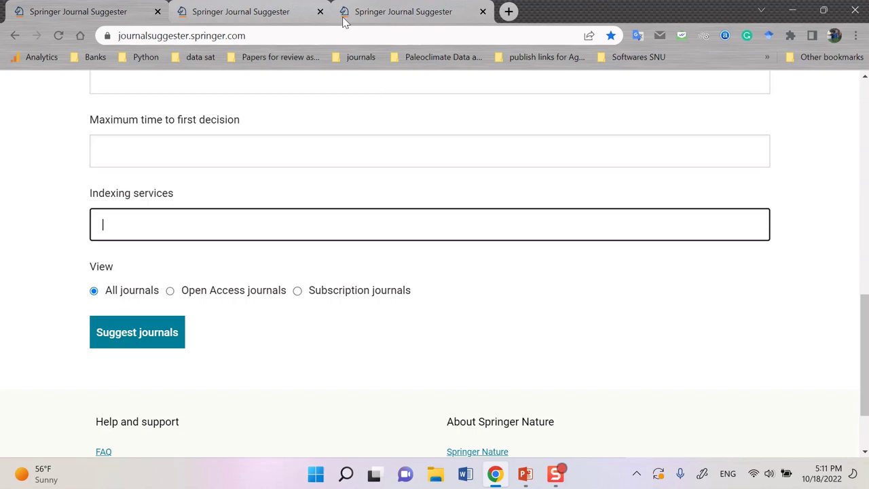
Step: Switch to the already completed Journal Suggester form and review its rainfed wheat yield manuscript title and full manuscript text
left_click(371, 24)
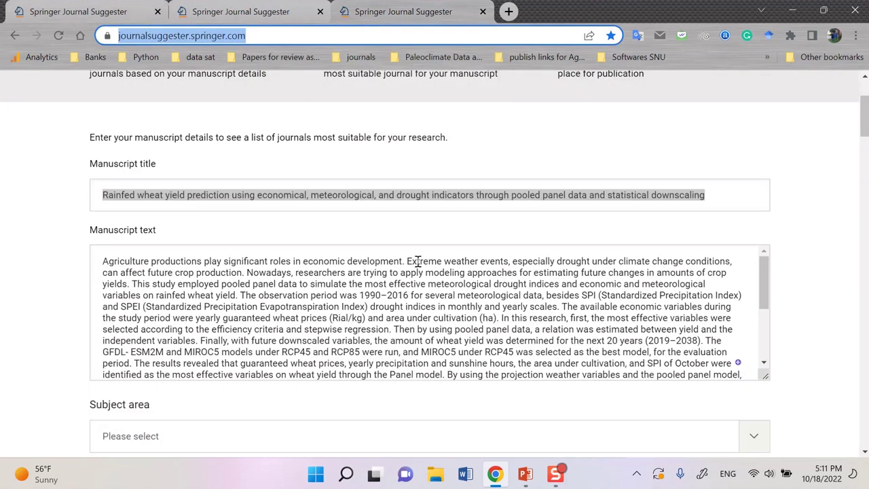
scroll(413, 260, "up", 2)
left_click(211, 239)
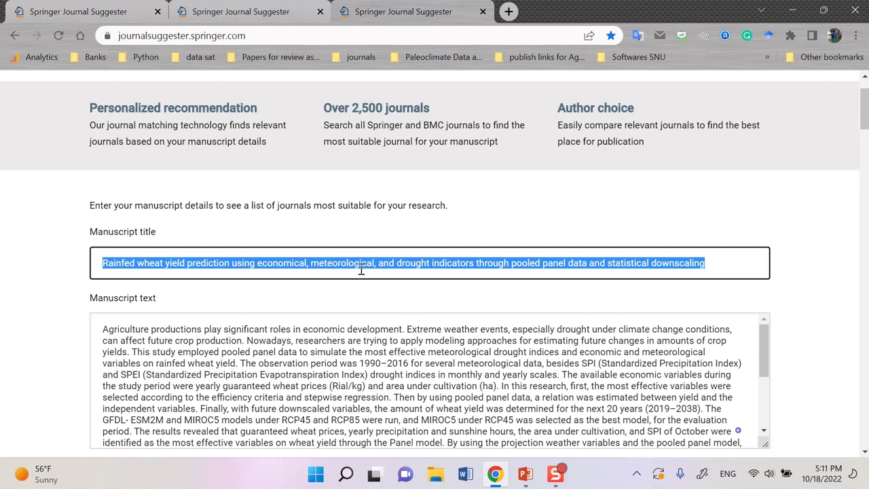
scroll(361, 270, "down", 1)
left_click(411, 228)
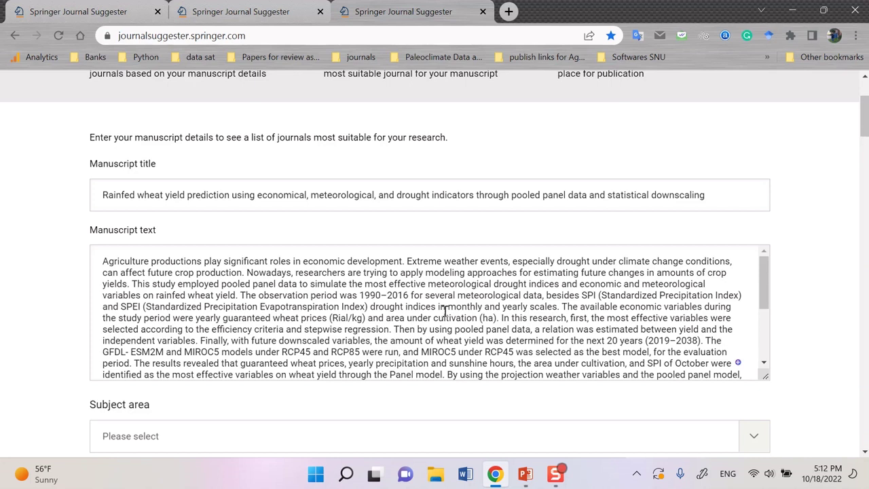
scroll(445, 310, "down", 3)
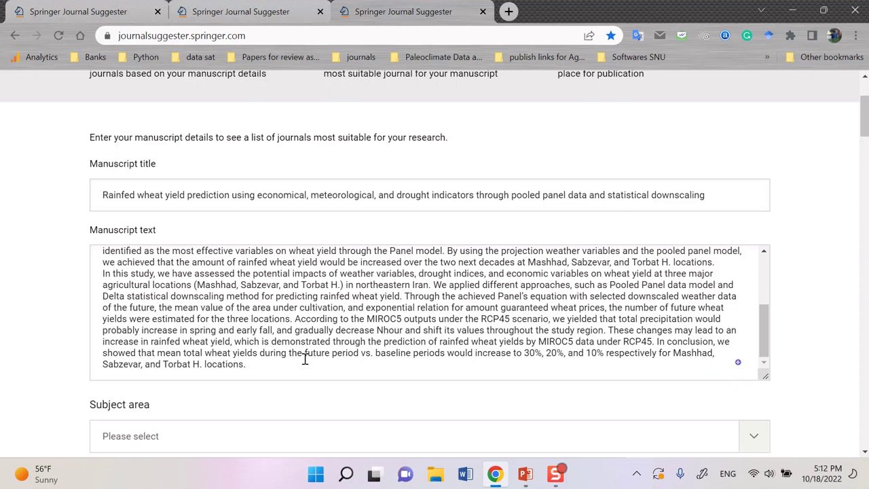
scroll(305, 359, "down", 2)
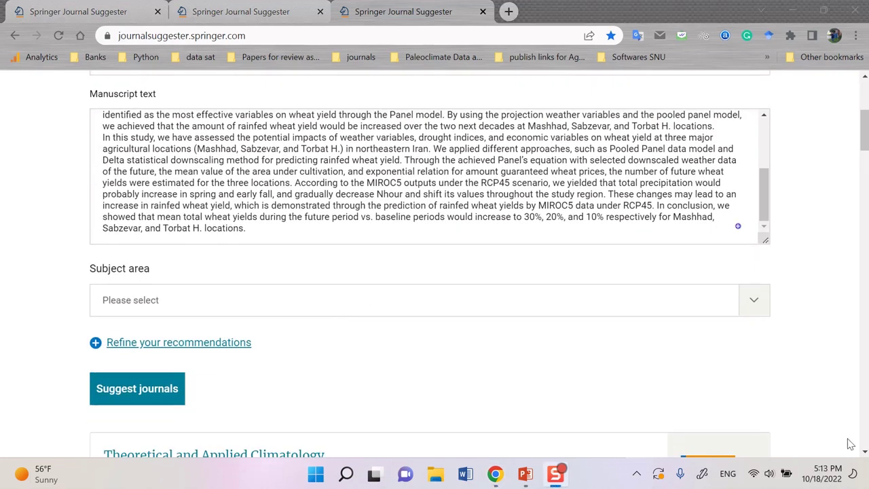
Step: Check the subject area choices for the wheat yield manuscript, leaving the subject area unselected
left_click(759, 311)
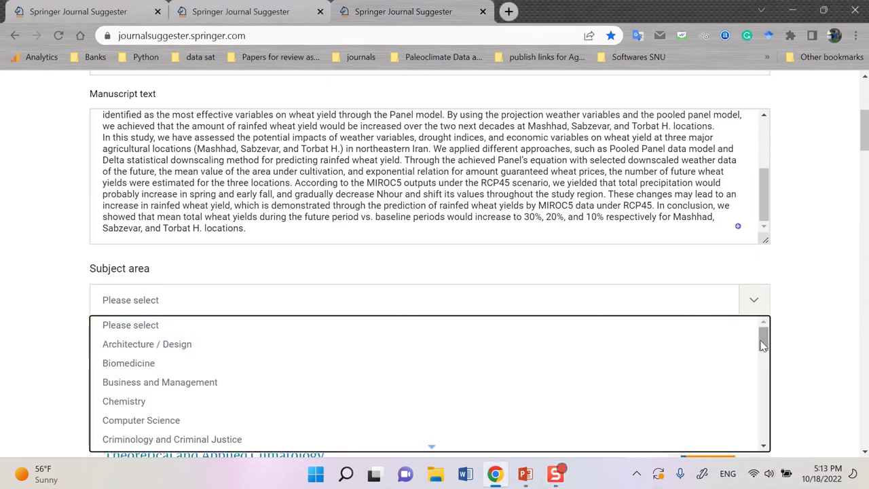
left_click_drag(763, 346, 761, 367)
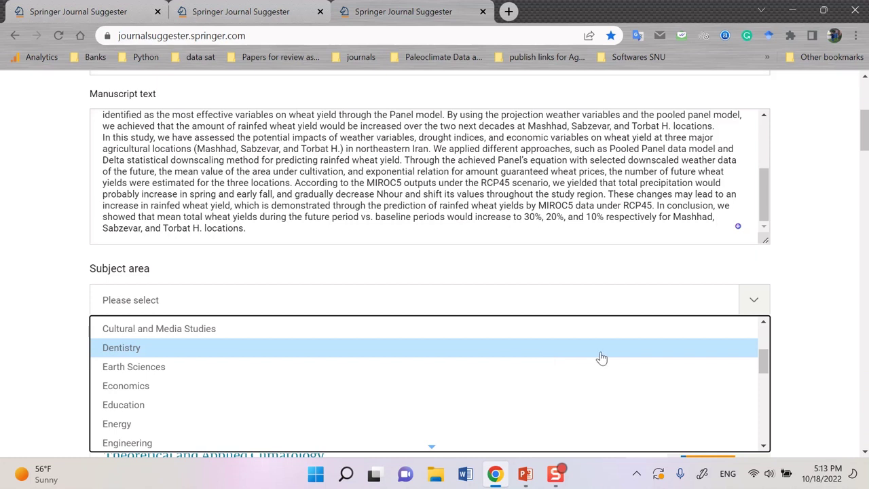
left_click(816, 345)
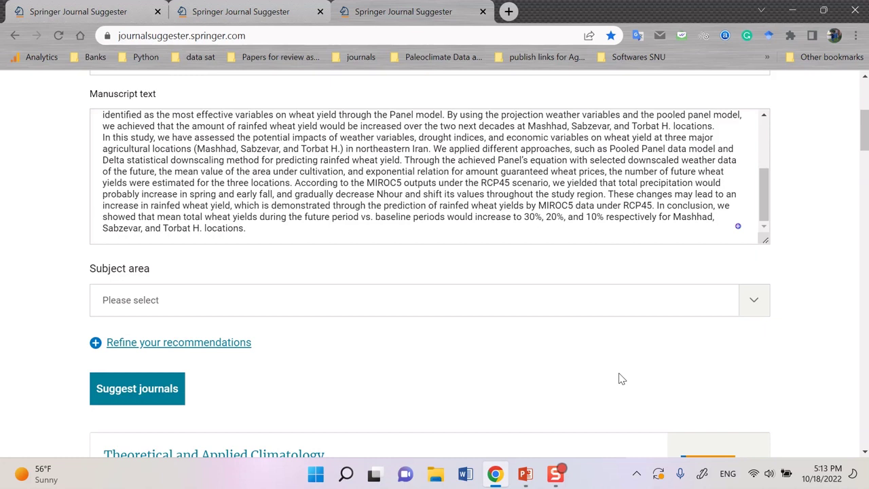
left_click(747, 307)
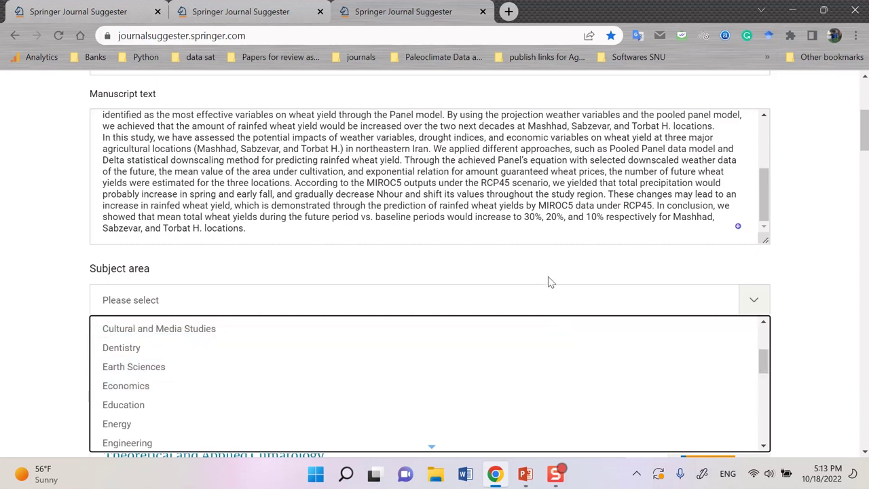
left_click(720, 279)
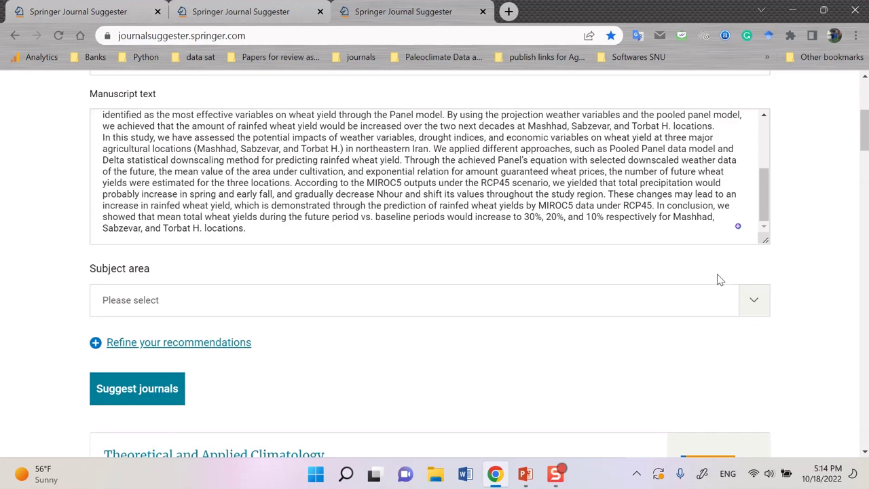
Step: Expand the recommendation refinements of the completed form and review its filter fields down to the journal view options
scroll(618, 323, "down", 2)
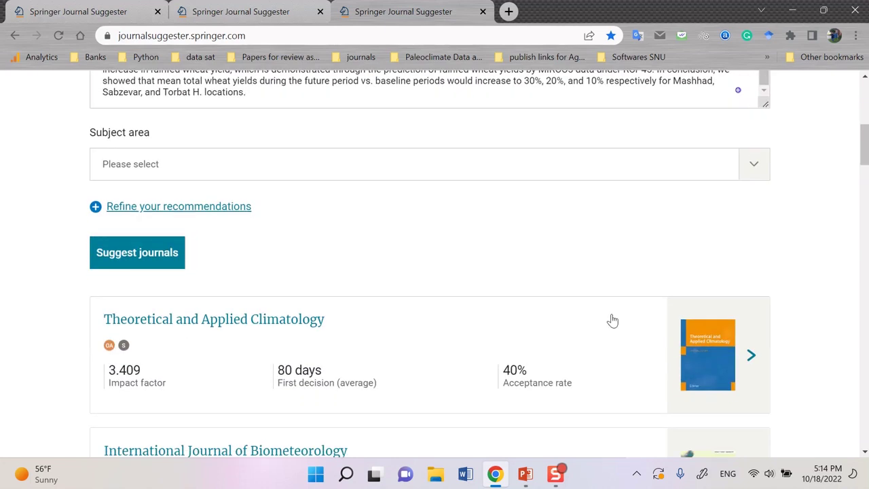
left_click(246, 210)
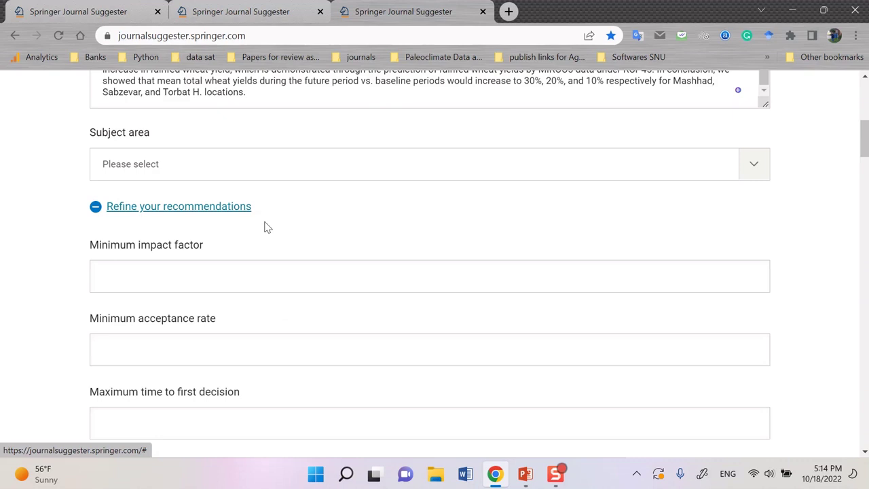
scroll(403, 309, "down", 1)
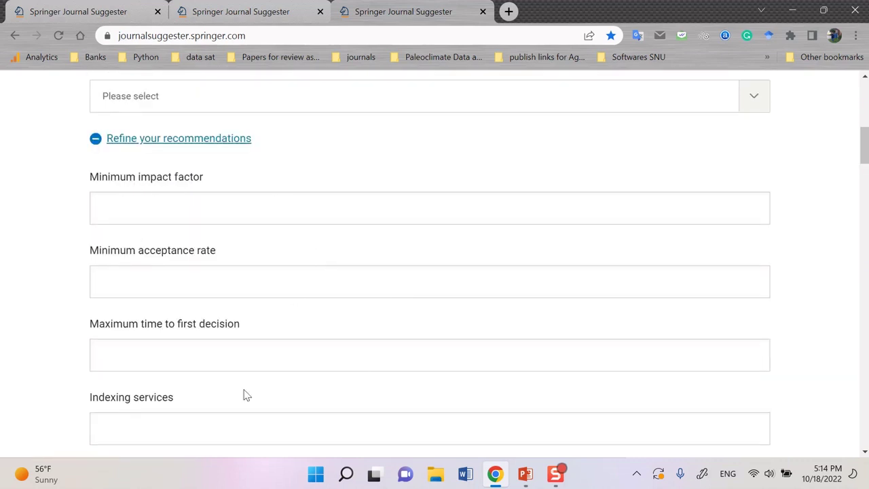
scroll(303, 396, "down", 2)
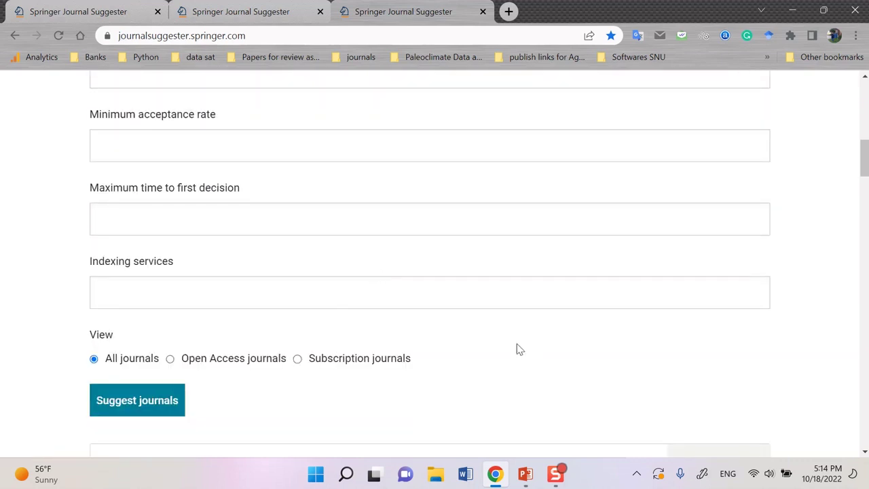
Step: Request journal suggestions for the wheat yield manuscript with the refinement filters blank and all journals in view
scroll(518, 336, "up", 2)
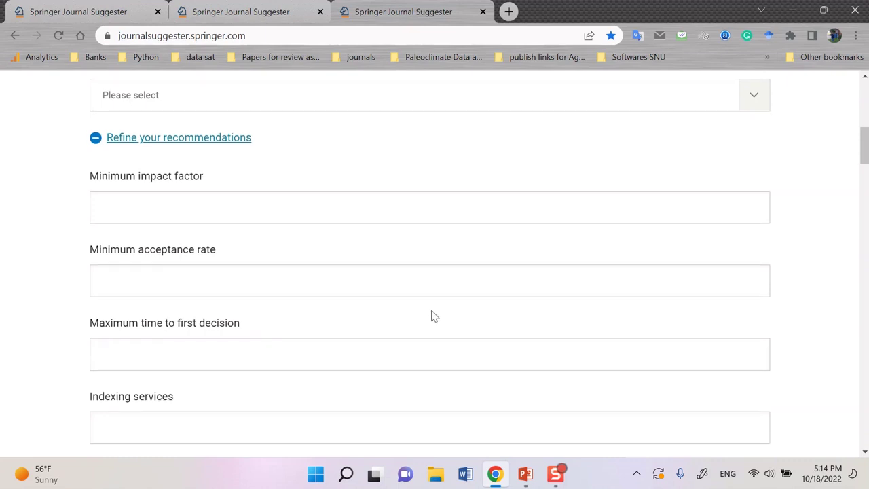
scroll(435, 316, "down", 2)
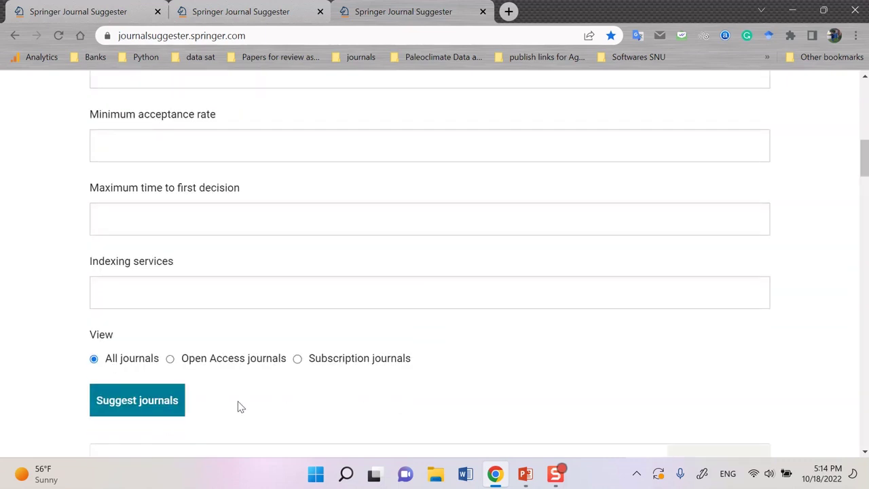
left_click(162, 407)
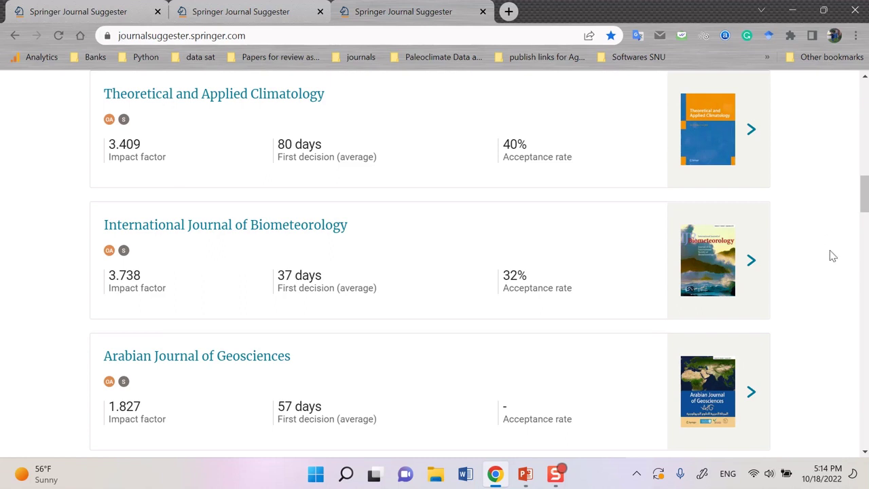
Step: Look through the unfiltered list of suggested journals, comparing impact factor, average first decision time and acceptance rate
scroll(833, 256, "up", 3)
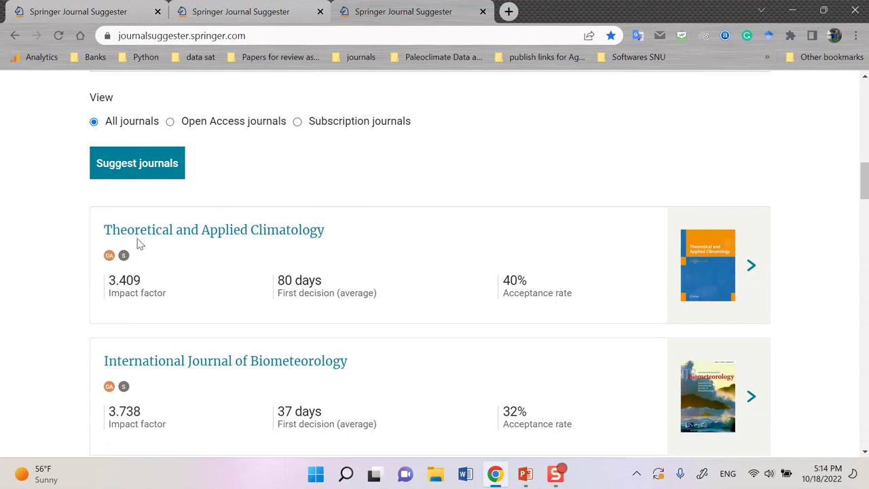
scroll(360, 247, "down", 1)
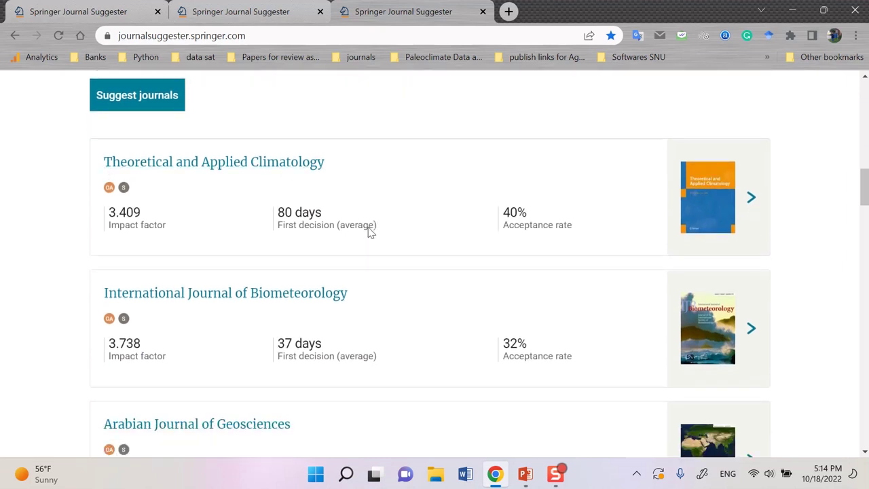
scroll(403, 306, "down", 2)
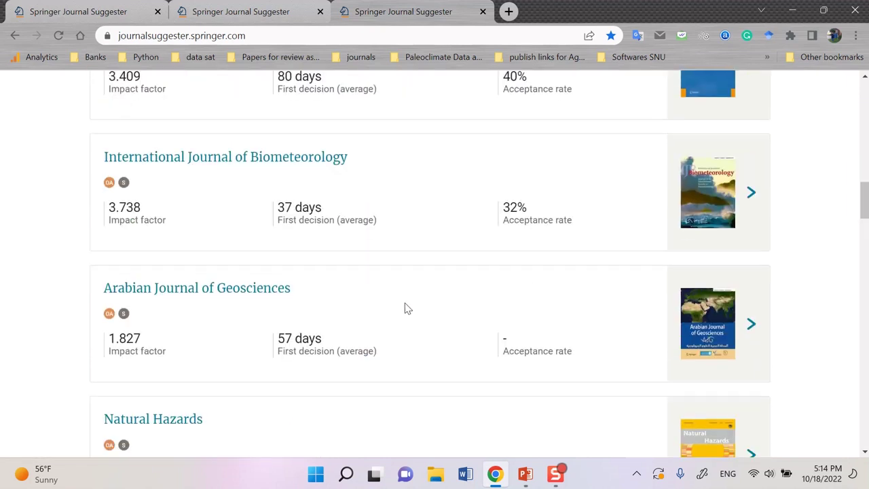
scroll(475, 299, "down", 3)
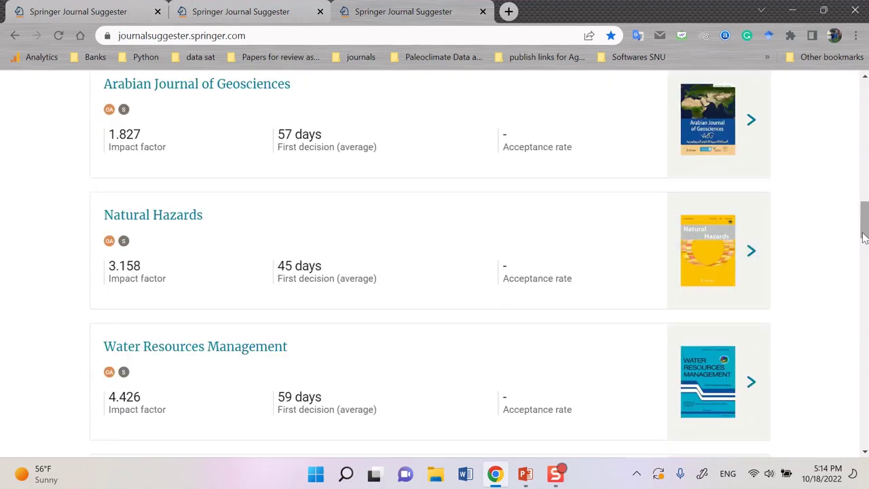
left_click_drag(864, 237, 862, 337)
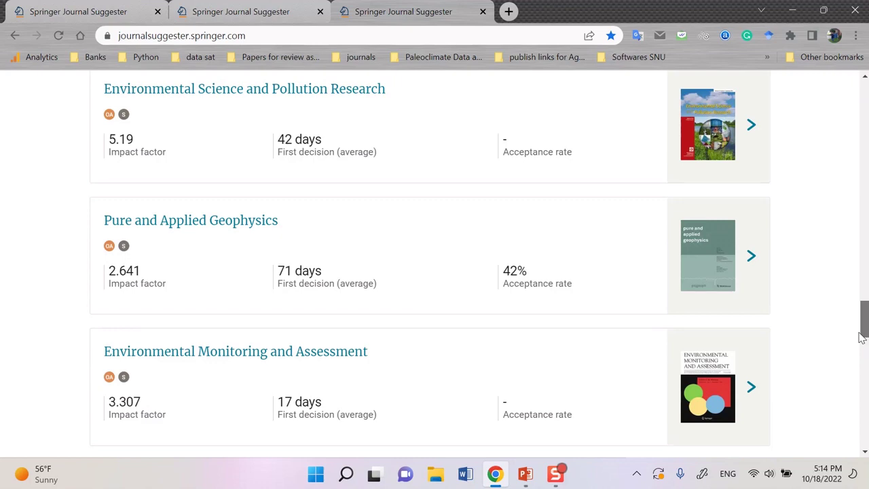
left_click_drag(861, 338, 803, 308)
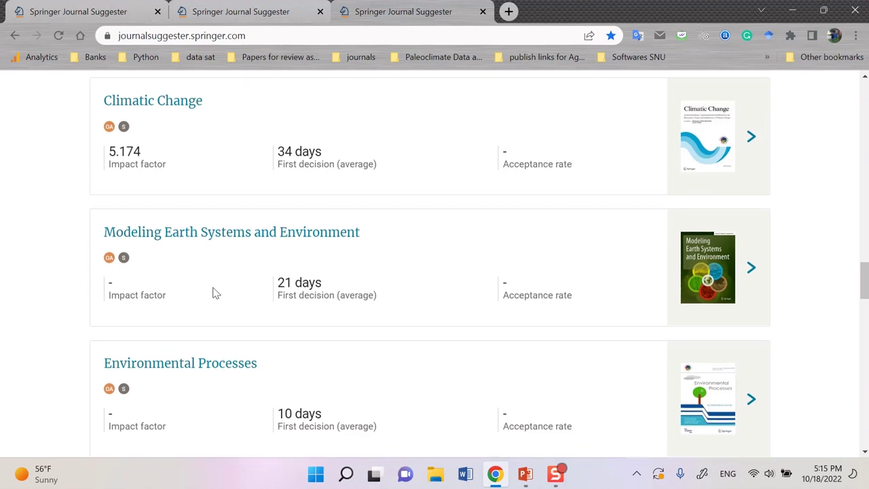
Step: Set the minimum impact factor to 2 and request the journal suggestions again
scroll(213, 293, "up", 15)
scroll(213, 292, "up", 6)
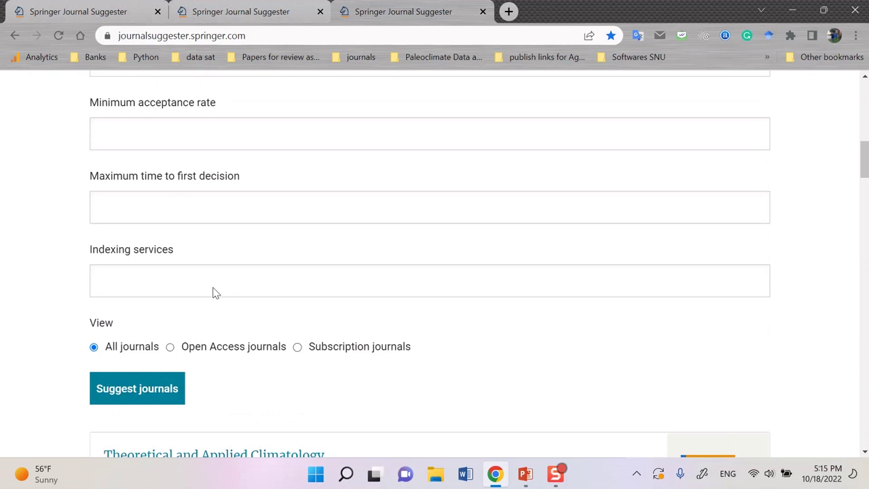
left_click(145, 278)
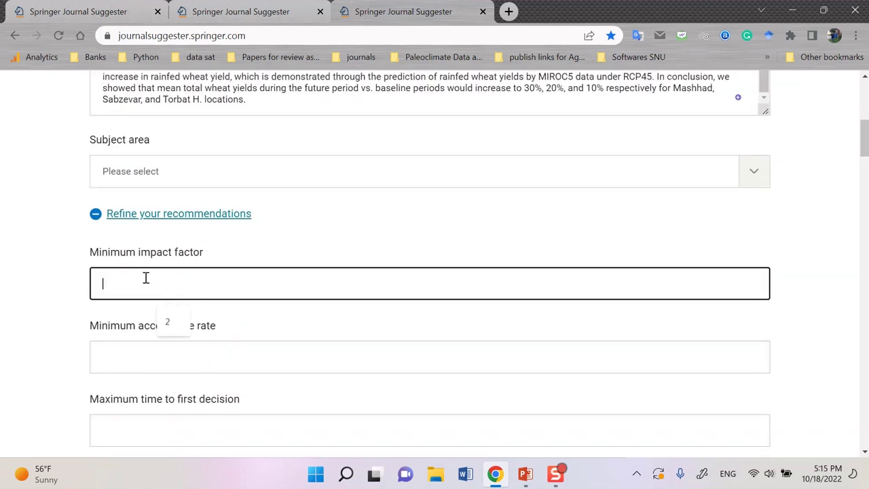
type("2")
scroll(405, 382, "down", 6)
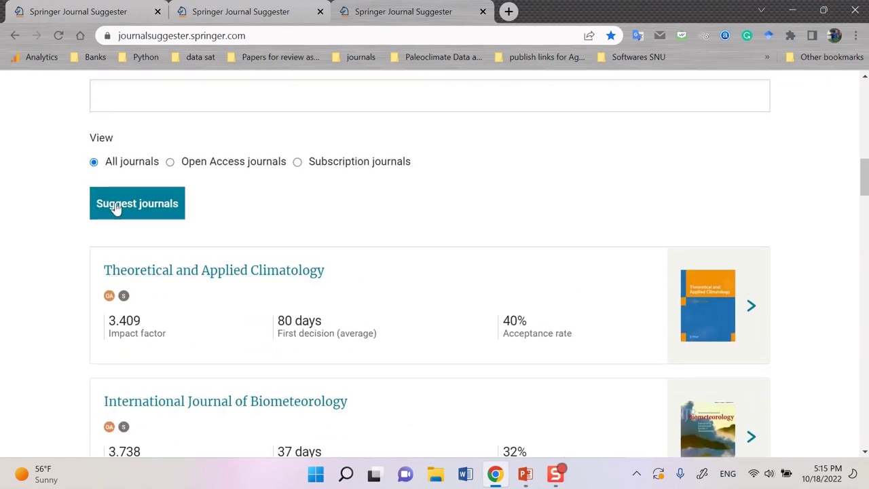
scroll(115, 208, "down", 3)
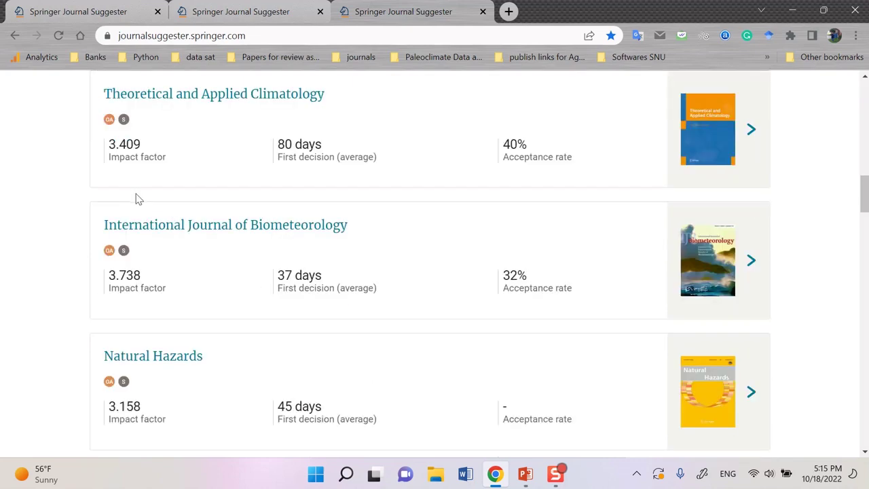
Step: Check the impact factors of the journals in the refined suggestion list against the minimum of 2
scroll(146, 231, "down", 3)
scroll(150, 266, "down", 7)
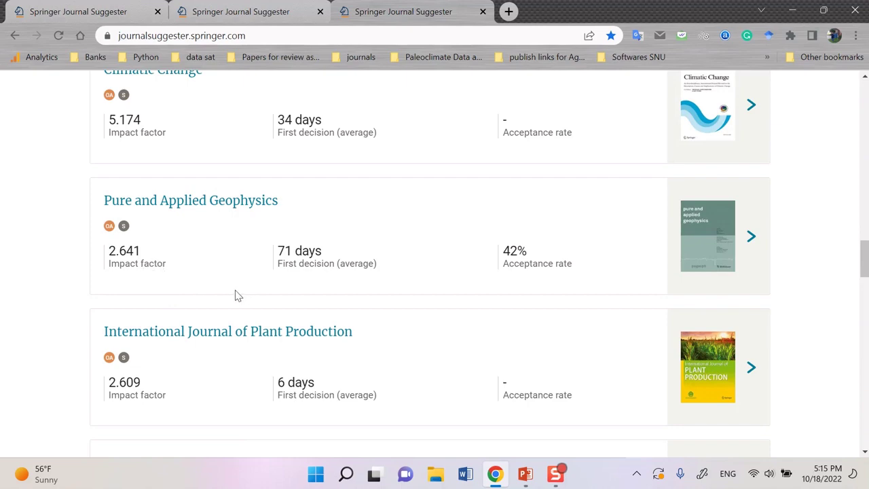
scroll(237, 295, "down", 2)
scroll(236, 295, "down", 2)
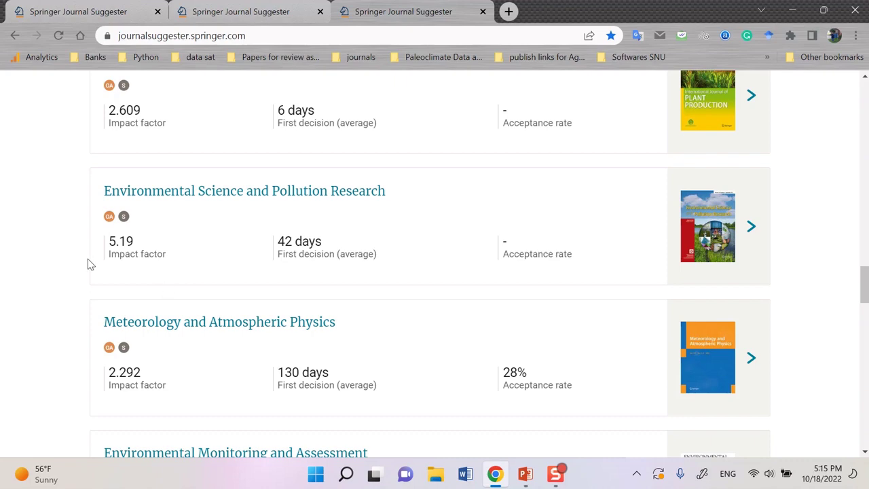
scroll(173, 305, "down", 5)
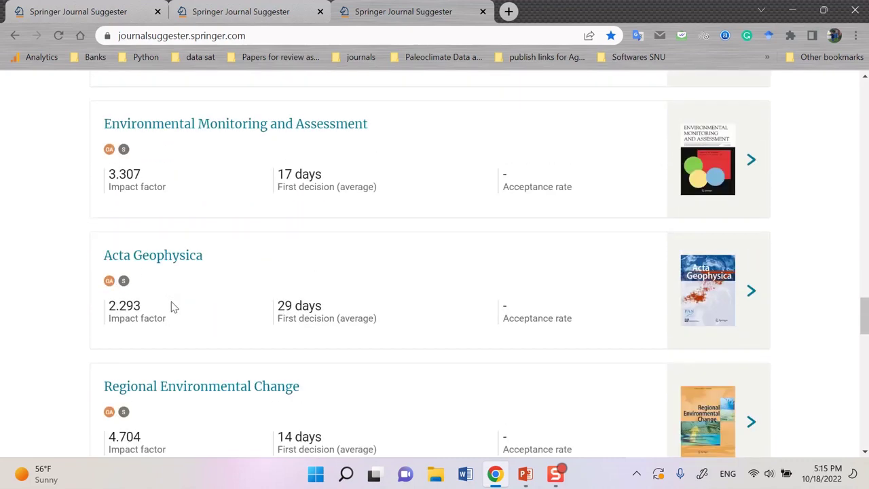
scroll(173, 306, "up", 4)
scroll(172, 305, "up", 8)
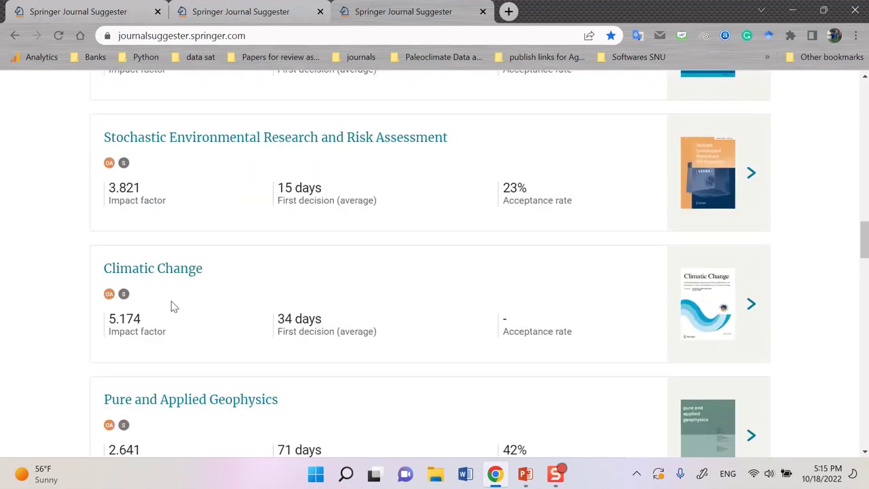
scroll(293, 307, "up", 6)
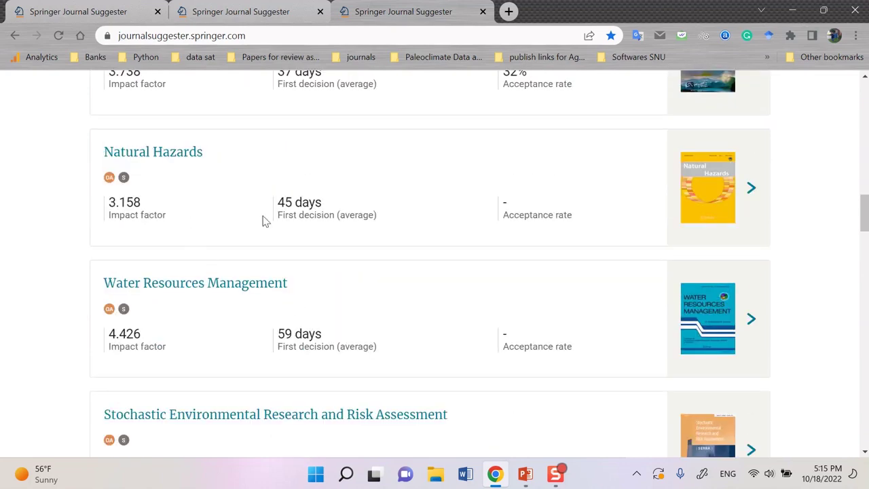
Step: Examine the open access and subscription markers, first decision times and acceptance rates of the refined journal suggestions
scroll(288, 256, "up", 4)
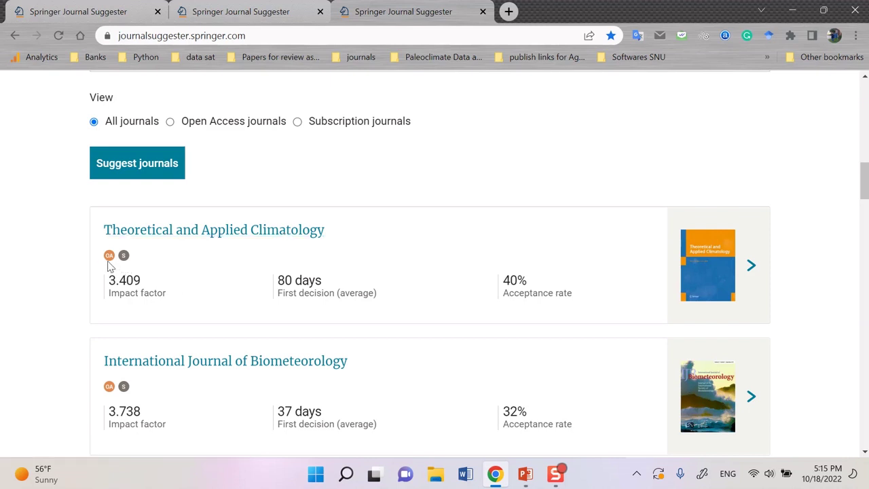
mouse_move(107, 261)
scroll(528, 297, "down", 1)
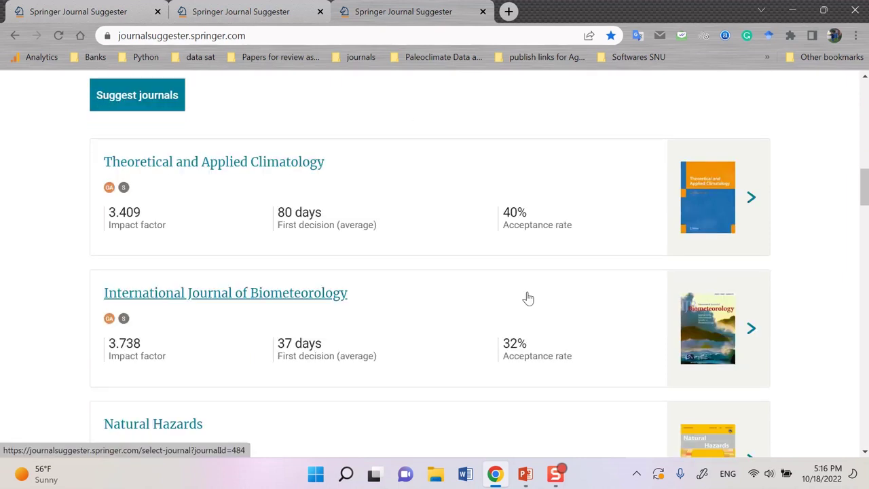
scroll(527, 296, "down", 1)
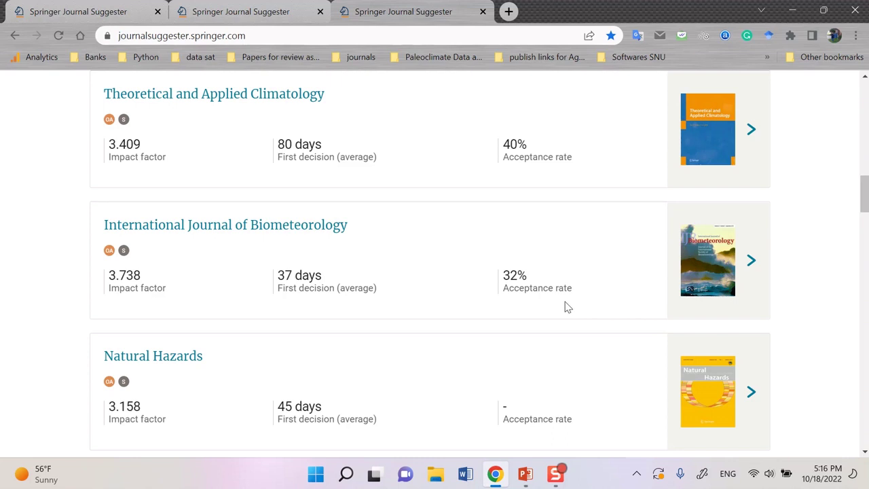
scroll(570, 308, "down", 2)
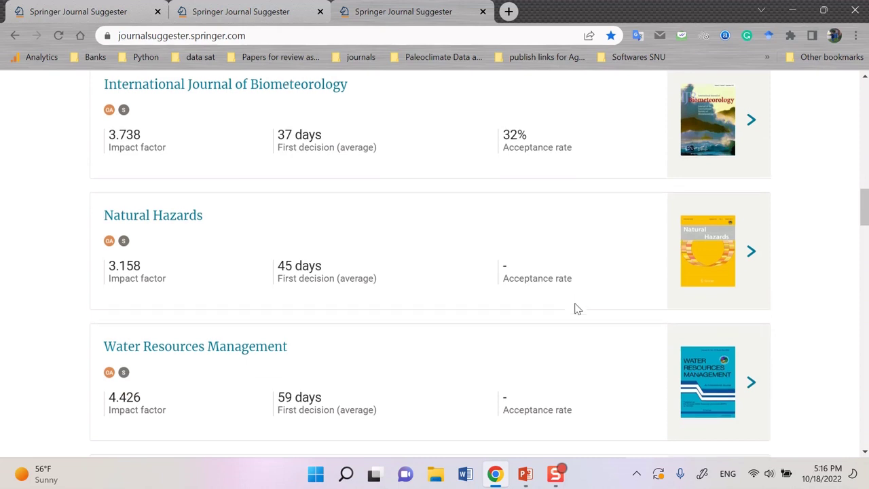
scroll(574, 306, "down", 1)
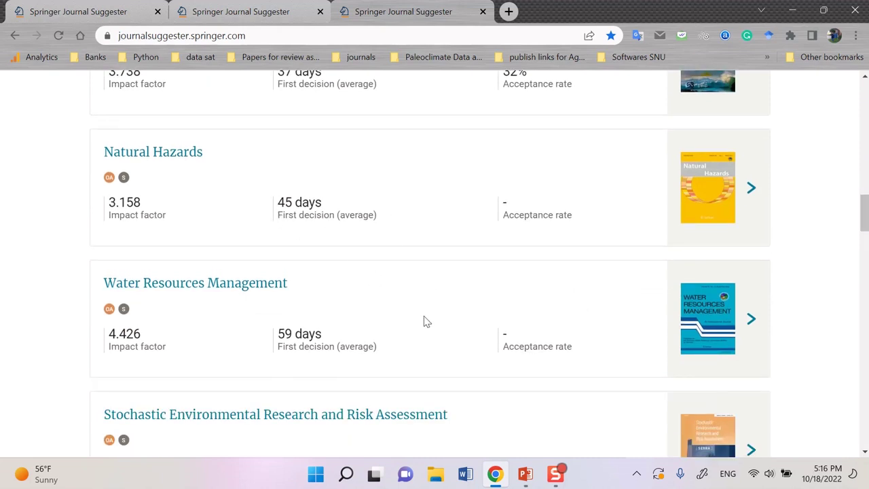
scroll(425, 316, "up", 2)
scroll(425, 315, "down", 3)
scroll(424, 319, "down", 6)
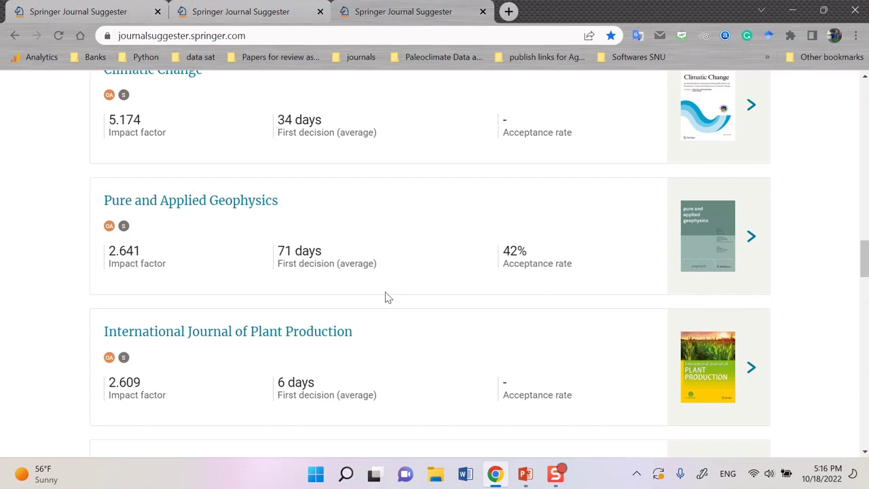
scroll(423, 320, "down", 4)
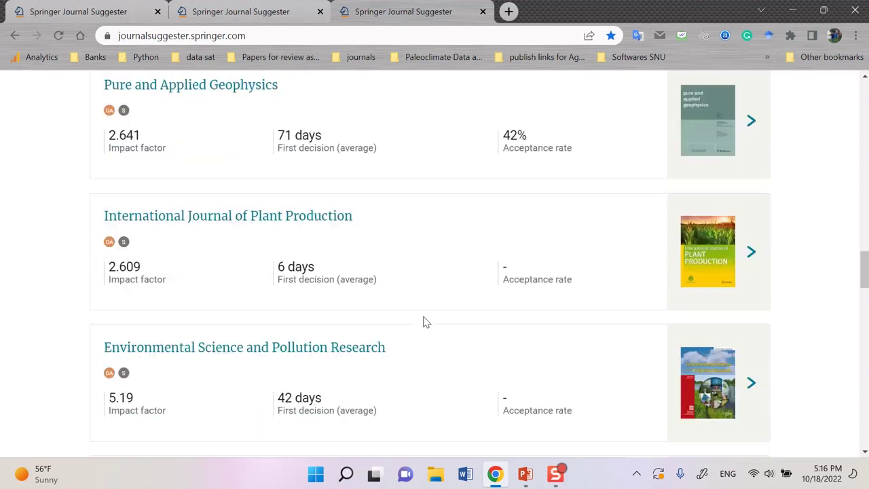